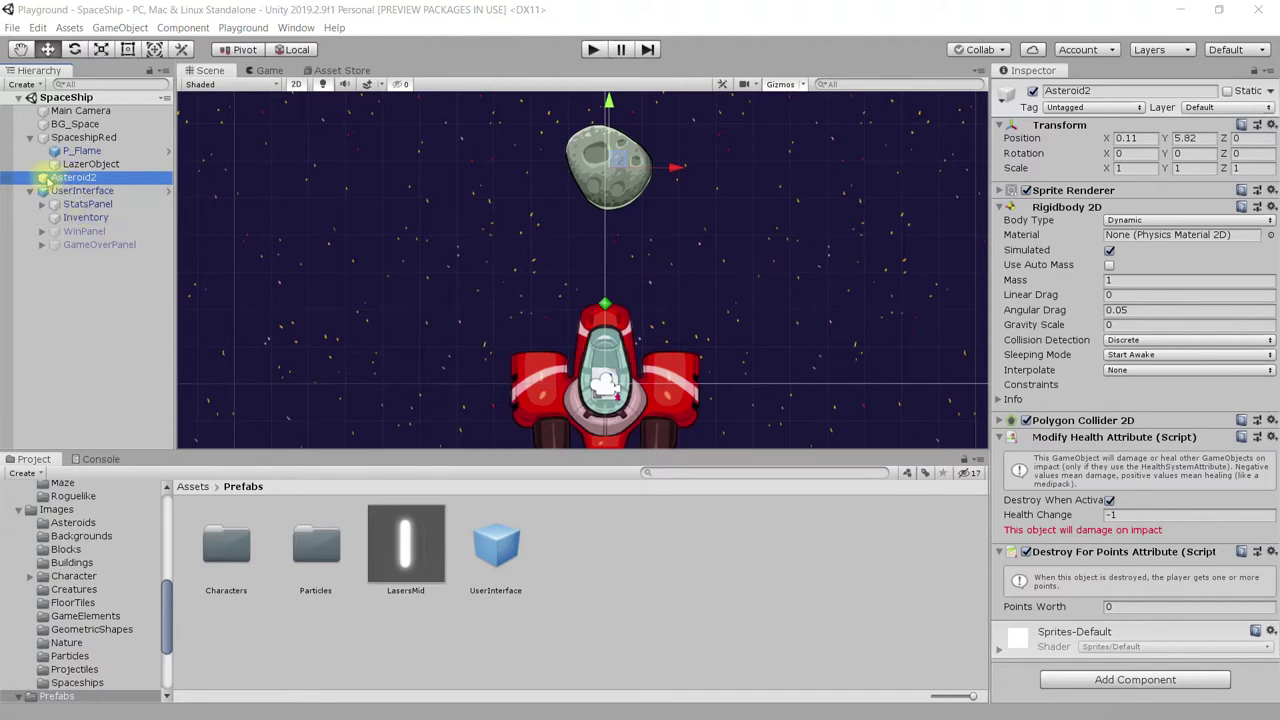
Step: Save Asteroid2 as a prefab in the Prefabs folder
{"action": "left_click_drag", "start_coordinate": [60, 177], "coordinate": [670, 589]}
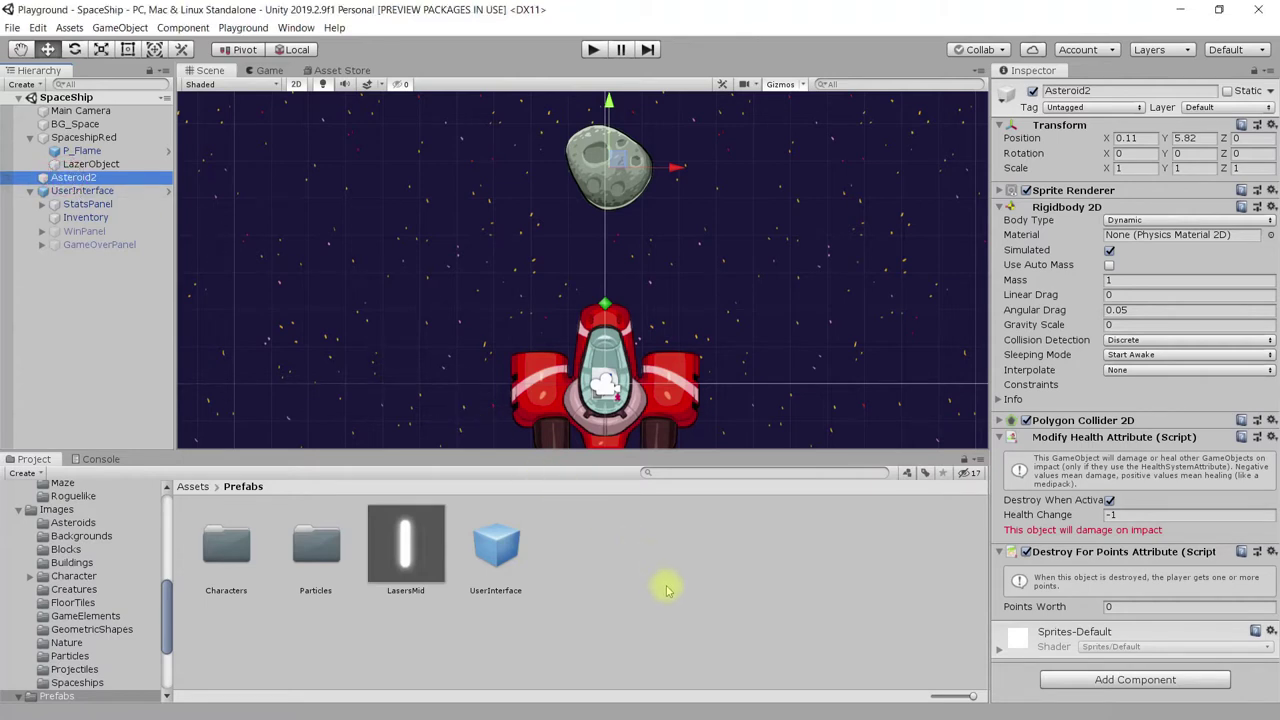
{"action": "left_click", "coordinate": [80, 180]}
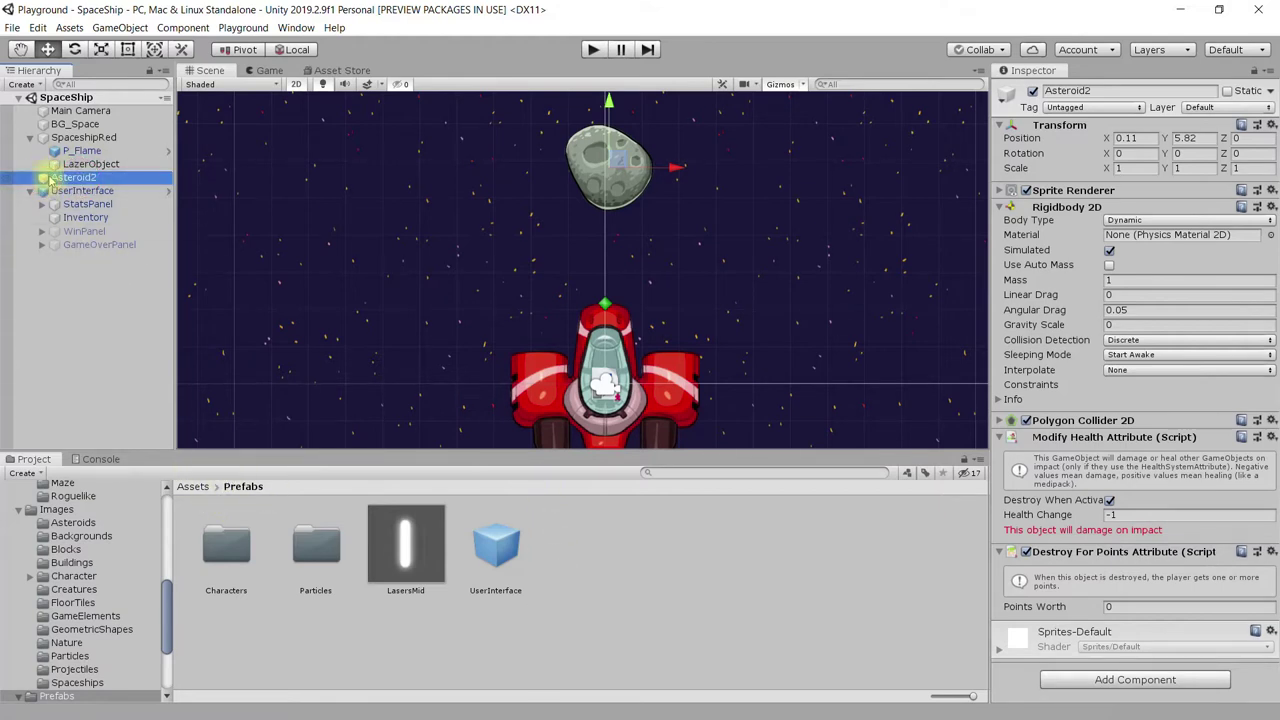
{"action": "left_click", "coordinate": [338, 308]}
{"action": "left_click_drag", "start_coordinate": [338, 308], "coordinate": [600, 602]}
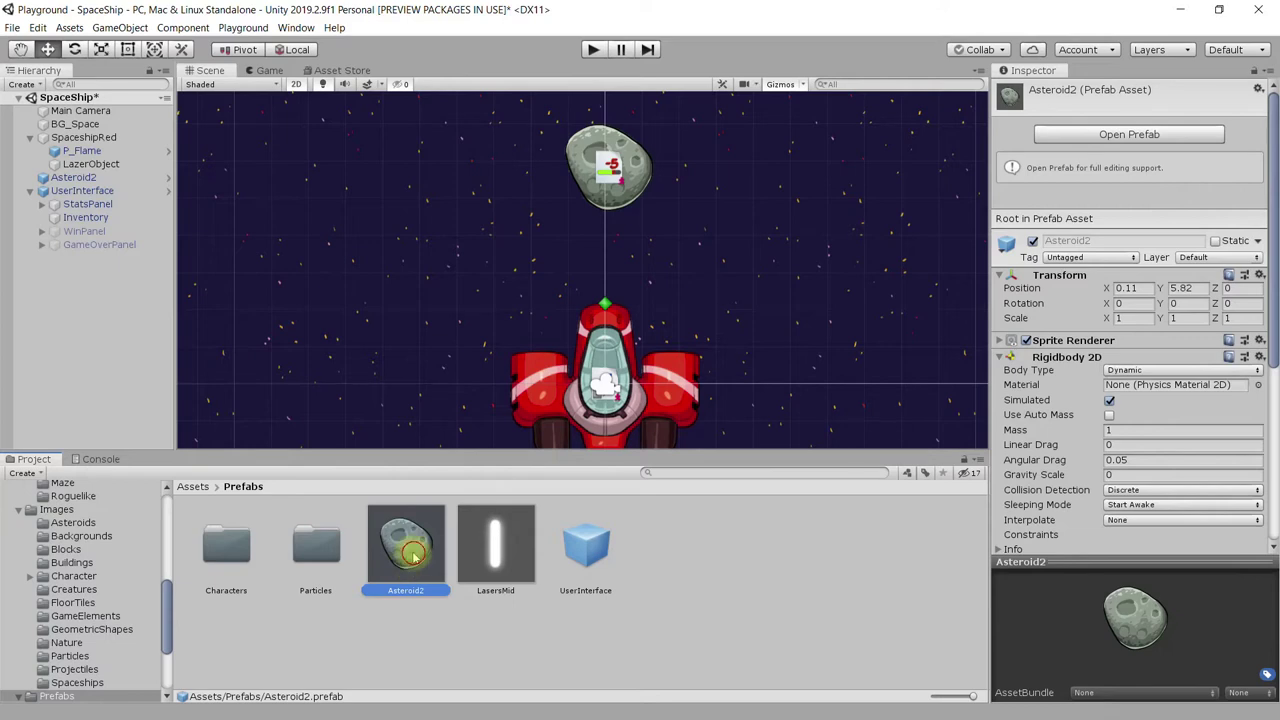
Step: Scatter Asteroid2 prefab copies around the spaceship and enter Play mode to test them
{"action": "mouse_move", "coordinate": [412, 555]}
{"action": "left_mouse_down"}
{"action": "mouse_move", "coordinate": [340, 255]}
{"action": "mouse_move", "coordinate": [783, 245]}
{"action": "mouse_move", "coordinate": [808, 210]}
{"action": "left_mouse_up"}
{"action": "mouse_move", "coordinate": [405, 545]}
{"action": "left_mouse_down"}
{"action": "mouse_move", "coordinate": [452, 210]}
{"action": "mouse_move", "coordinate": [443, 188]}
{"action": "left_mouse_up"}
{"action": "left_click_drag", "start_coordinate": [405, 545], "coordinate": [880, 330]}
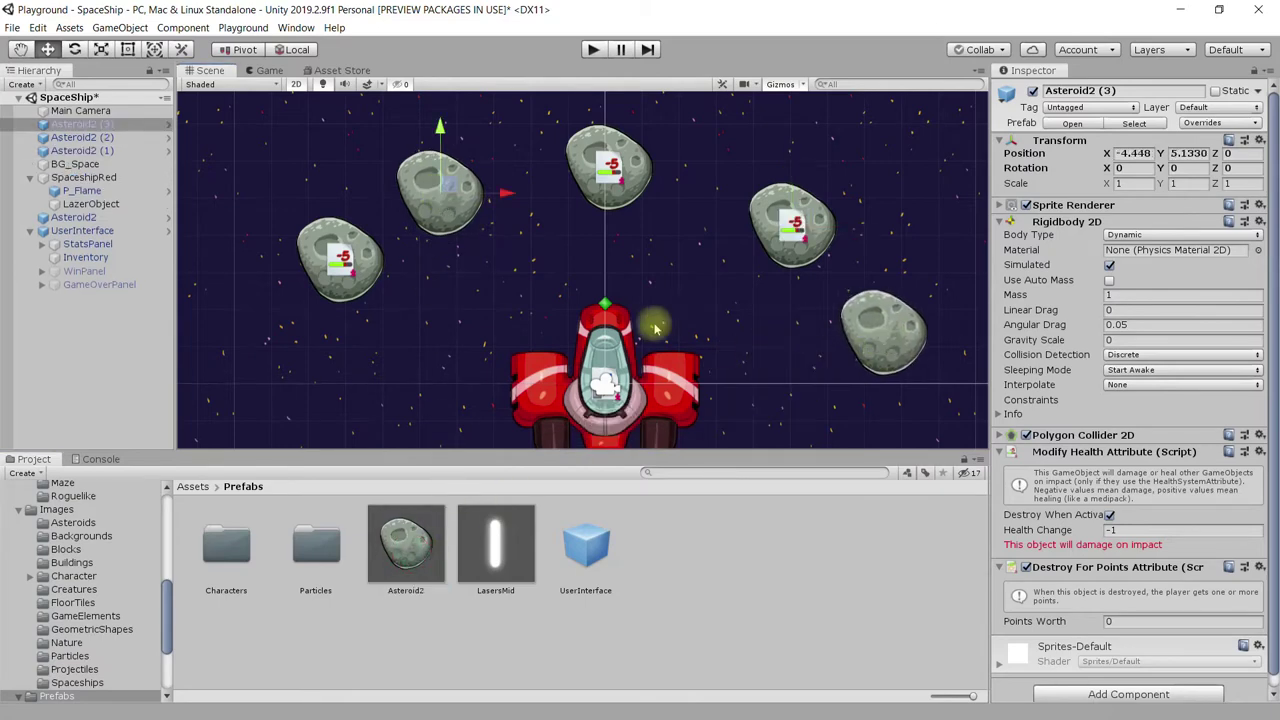
{"action": "left_click", "coordinate": [592, 49]}
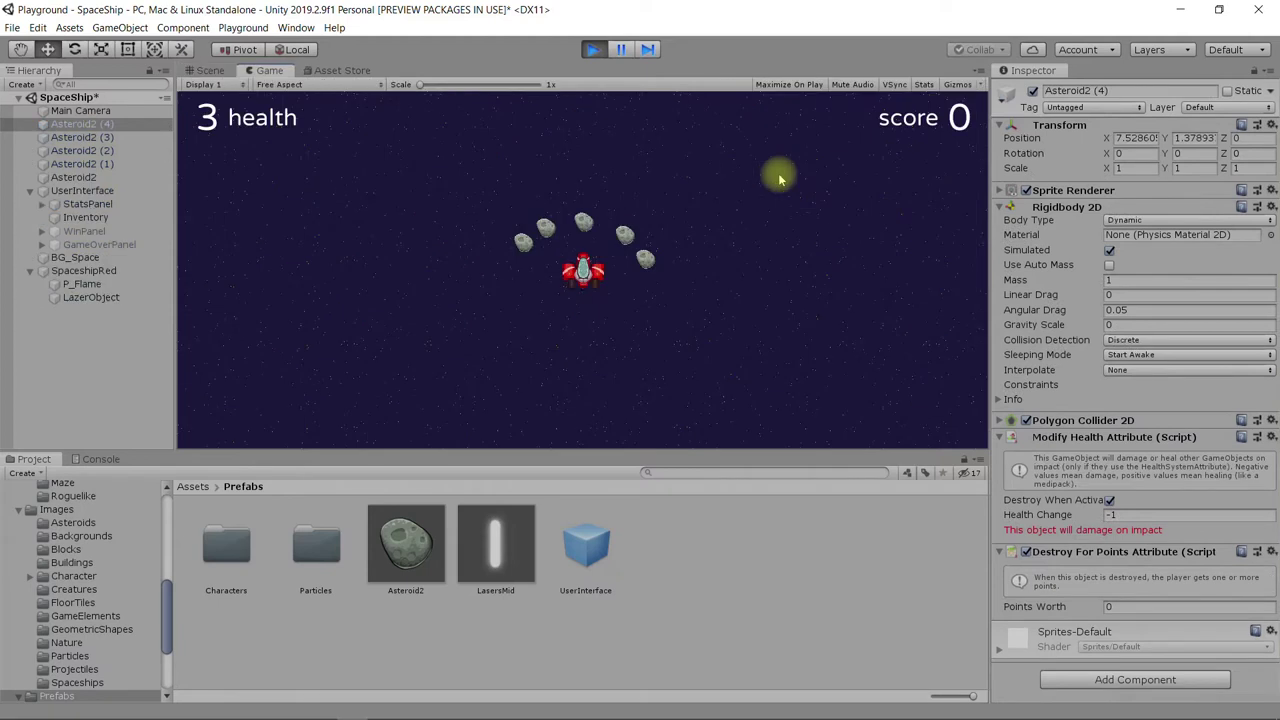
Step: Fire lasers and turn the ship right, then stop Play mode and select the Asteroid2 prefab
{"action": "key", "text": "space"}
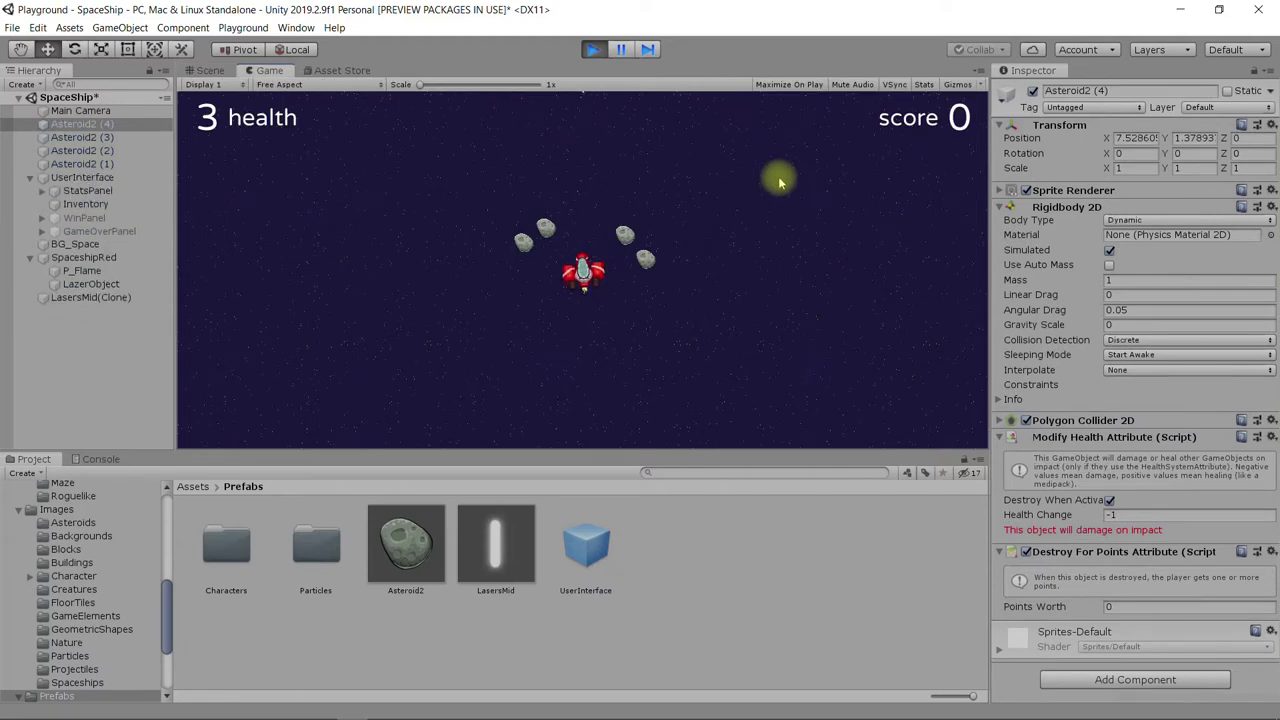
{"action": "key", "text": "space"}
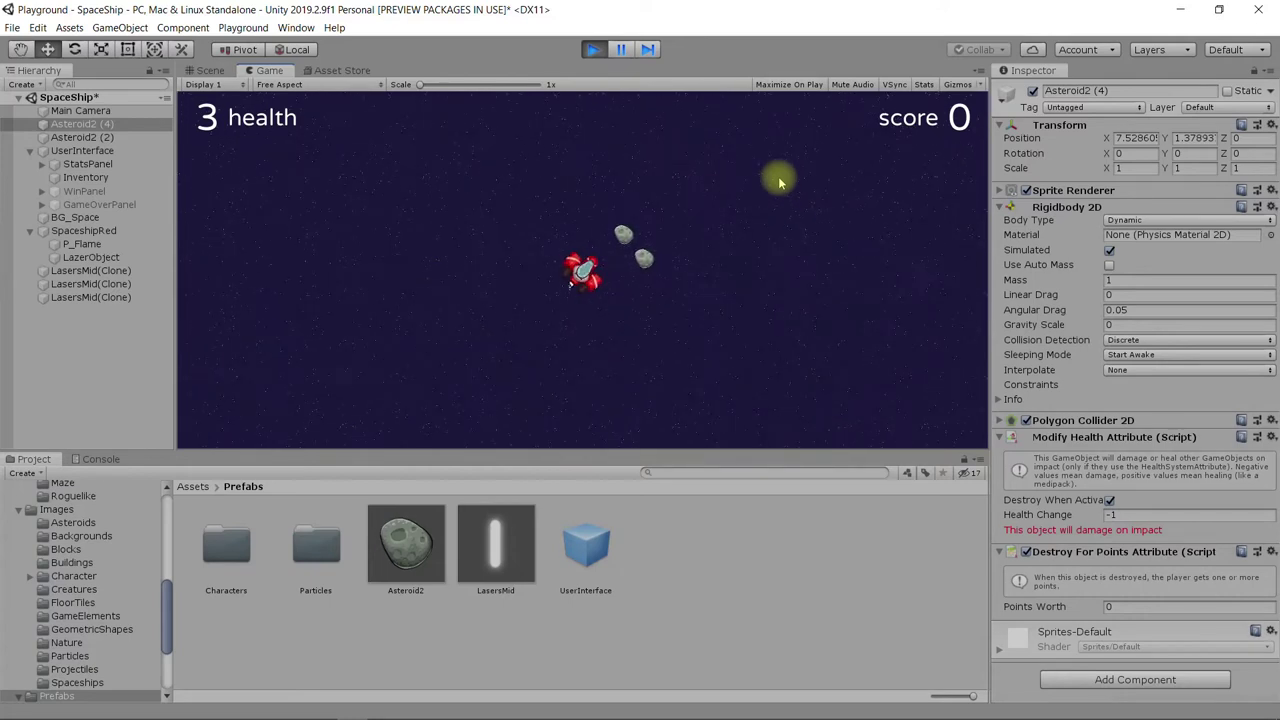
{"action": "key", "text": "Right"}
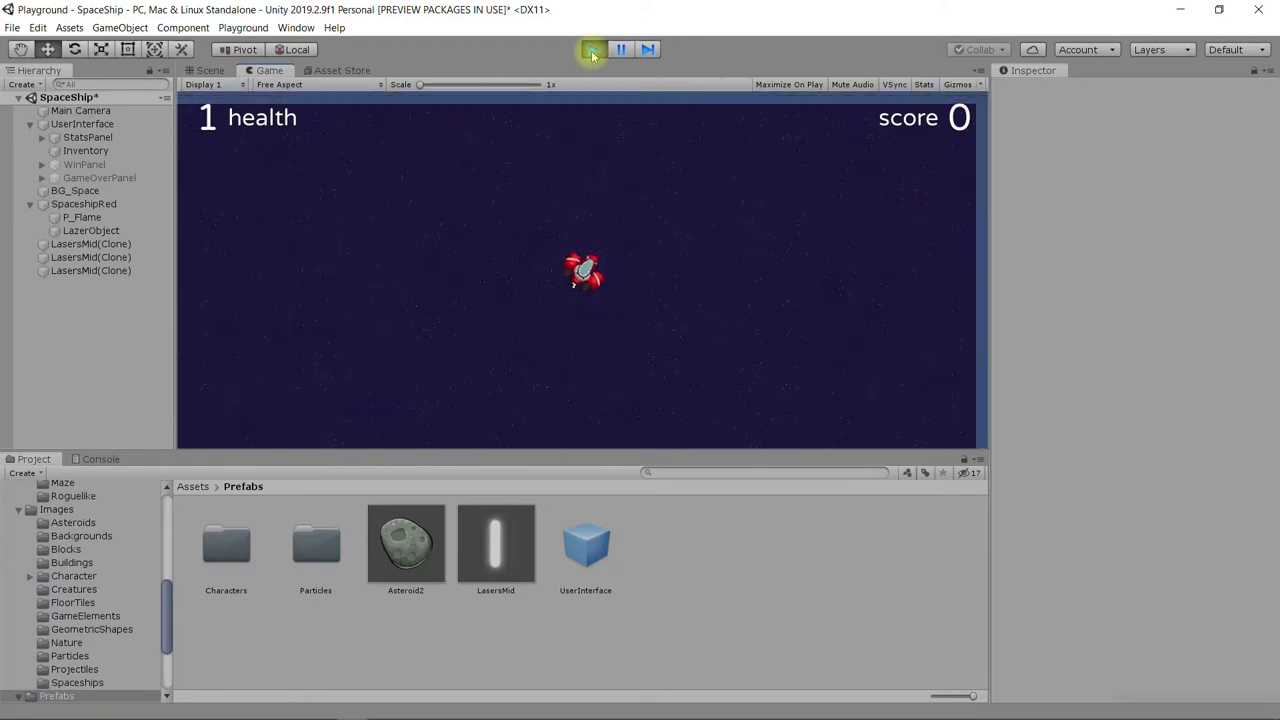
{"action": "left_click", "coordinate": [592, 52]}
{"action": "left_click", "coordinate": [410, 550]}
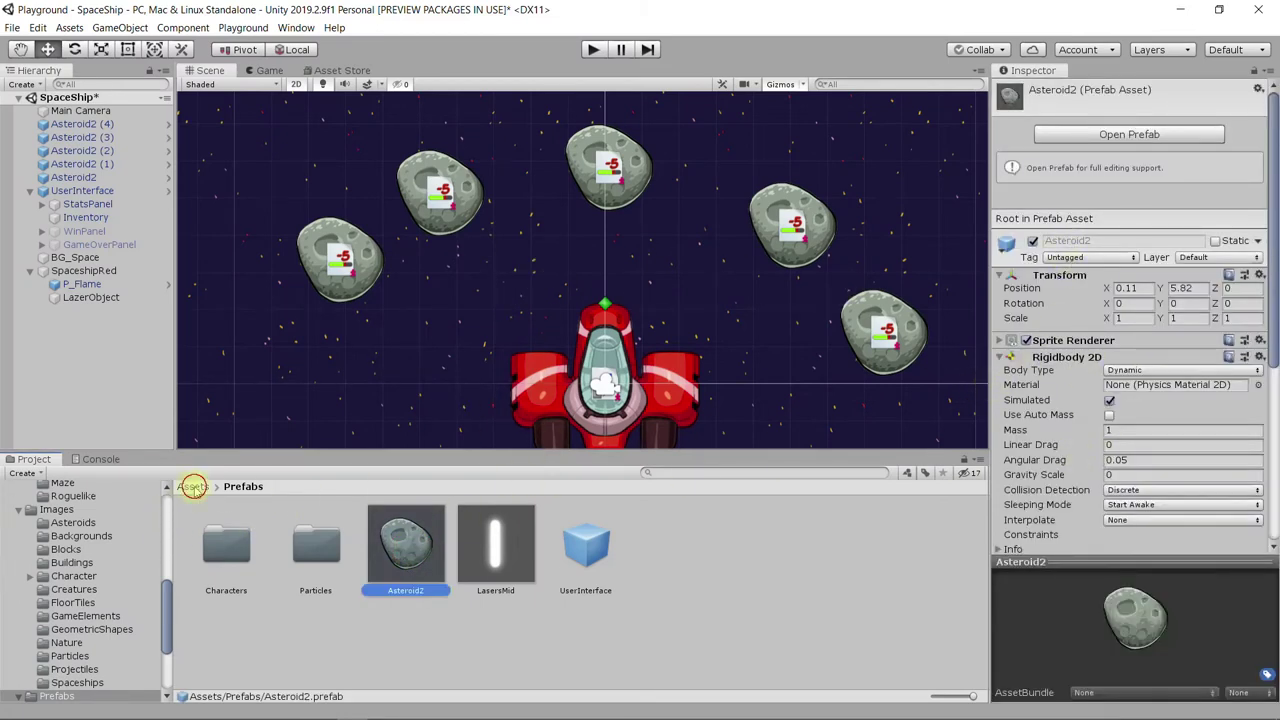
Step: Browse the Project panel to the Assets > Images > Asteroids folder
{"action": "left_click", "coordinate": [193, 487]}
{"action": "double_click", "coordinate": [503, 546]}
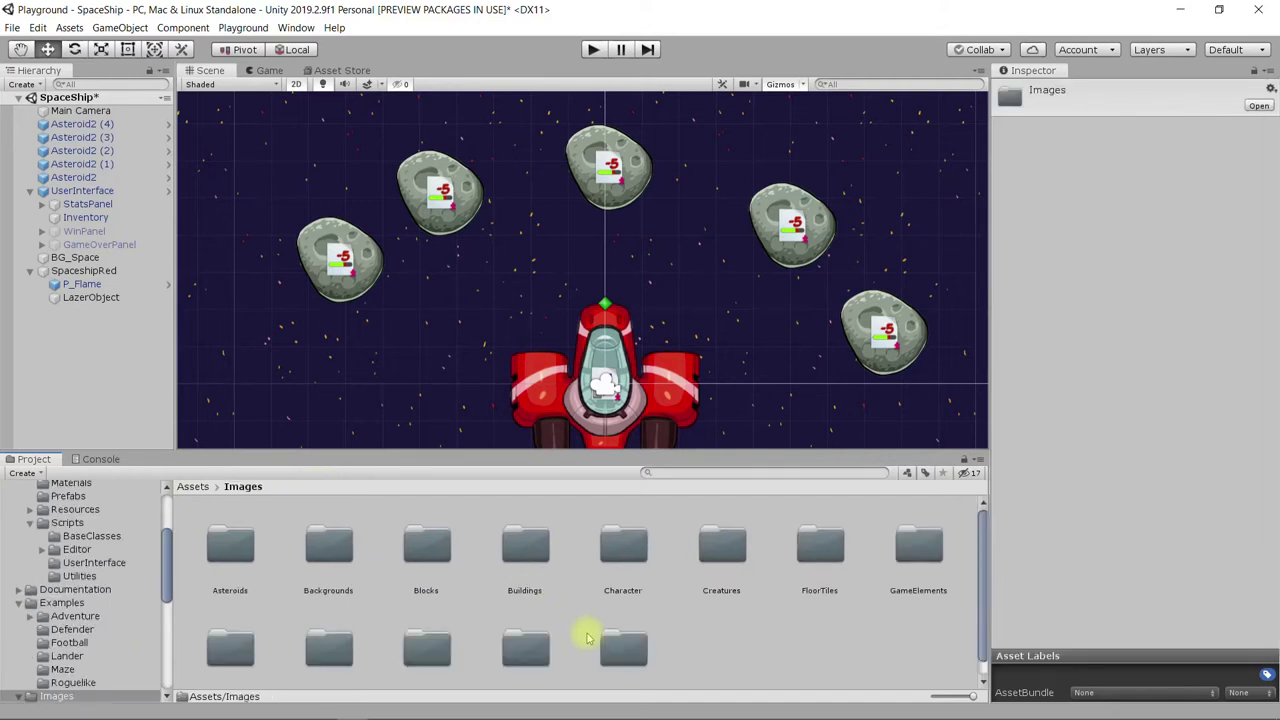
{"action": "double_click", "coordinate": [230, 546]}
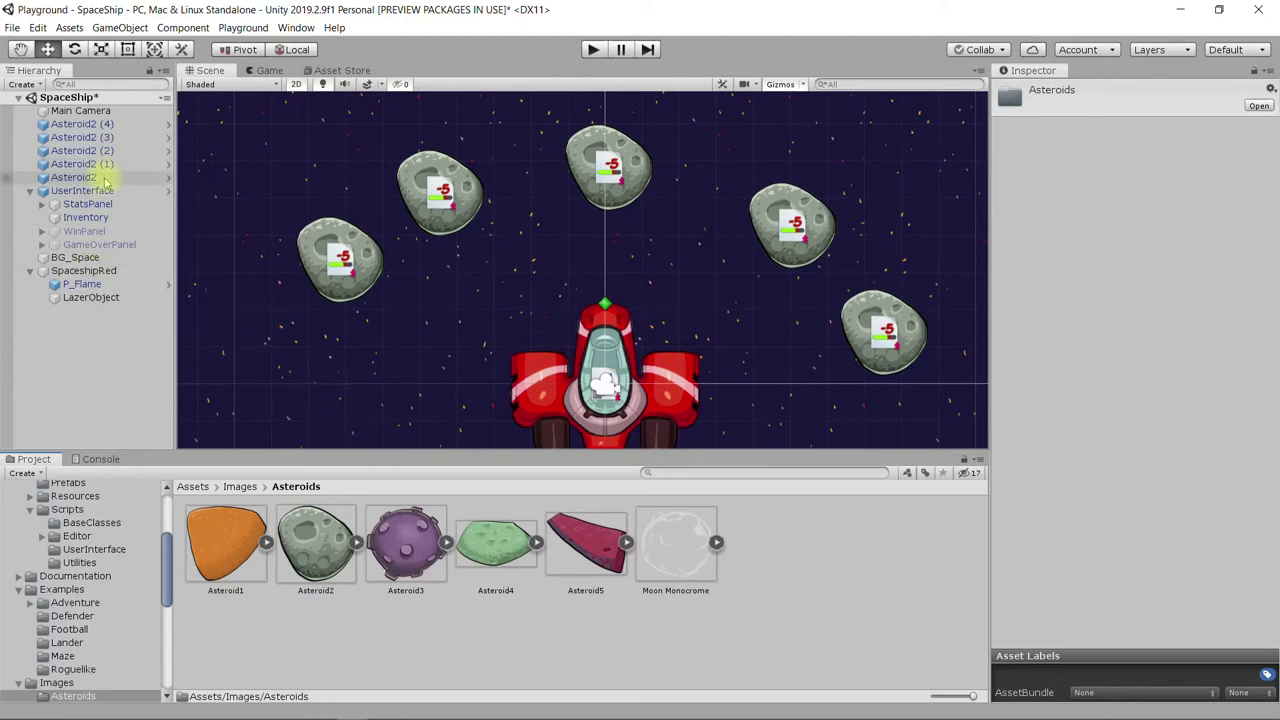
Step: Select Asteroid2 (4) and swap its Sprite Renderer sprite to the purple Asteroid3
{"action": "left_click", "coordinate": [857, 333]}
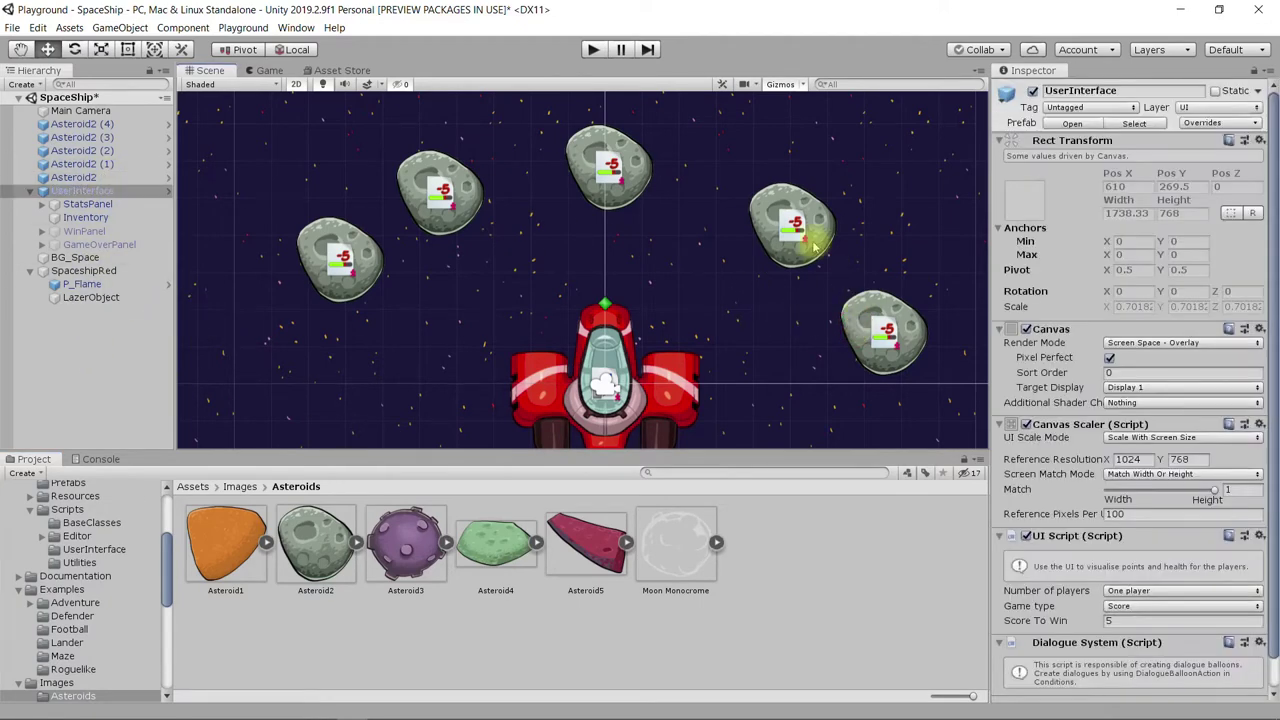
{"action": "left_click", "coordinate": [805, 225]}
{"action": "left_click_drag", "start_coordinate": [100, 164], "coordinate": [100, 137]}
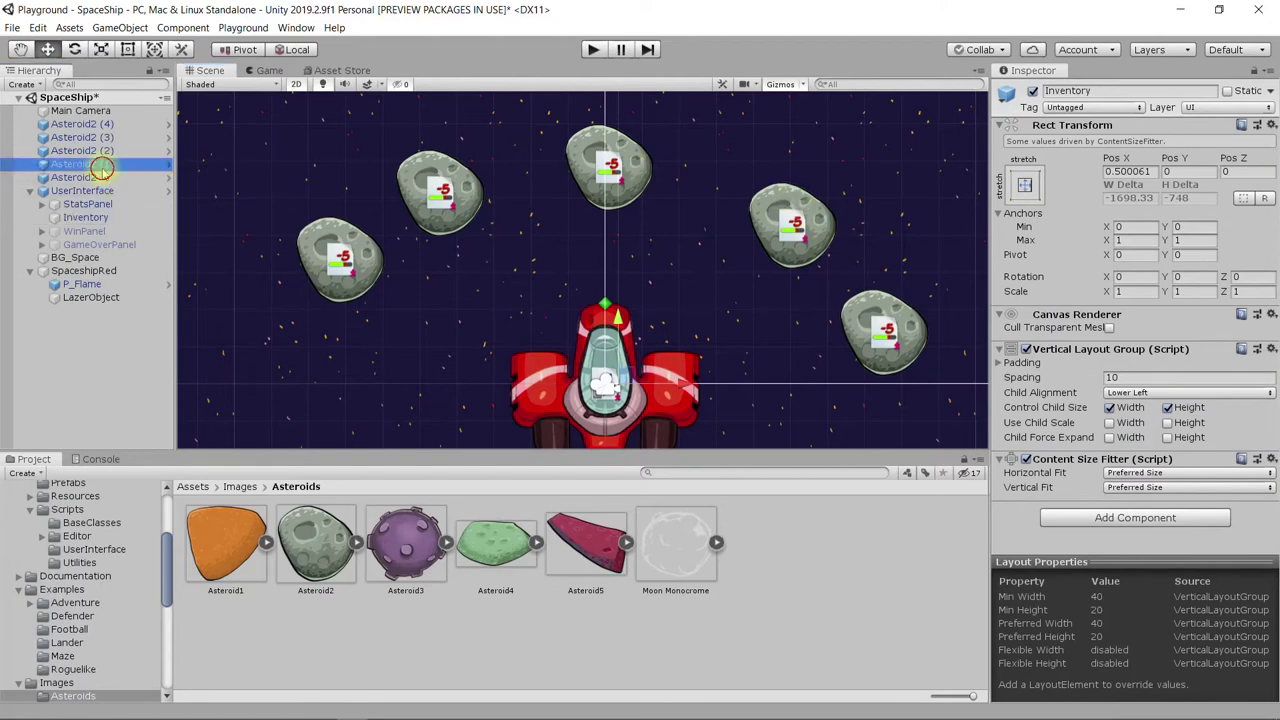
{"action": "left_click", "coordinate": [100, 124]}
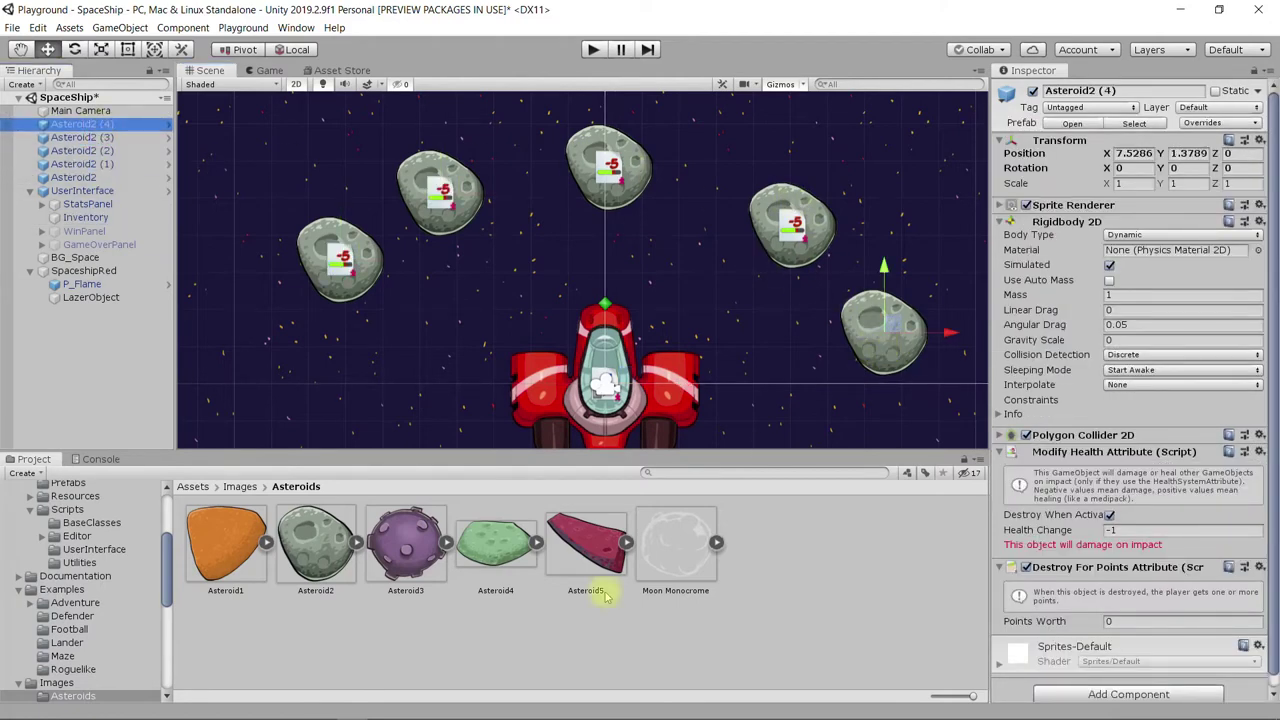
{"action": "left_click", "coordinate": [1090, 205]}
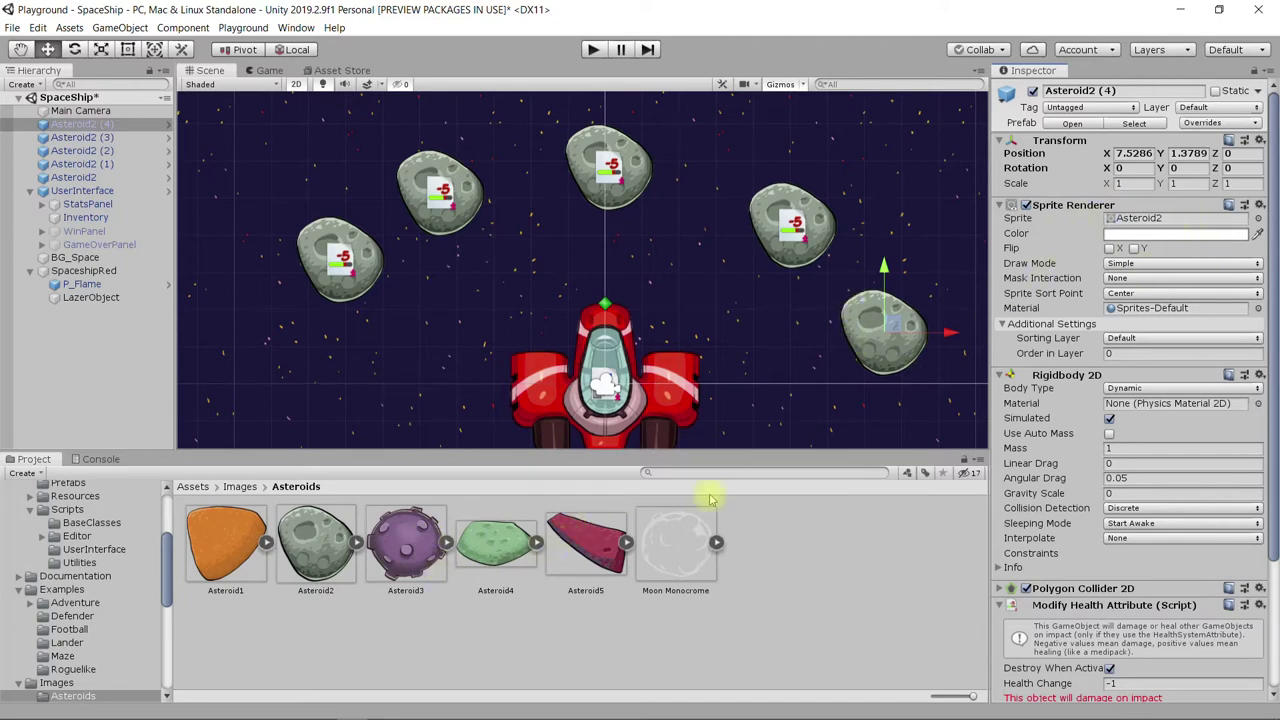
{"action": "left_click_drag", "start_coordinate": [388, 549], "coordinate": [1140, 226]}
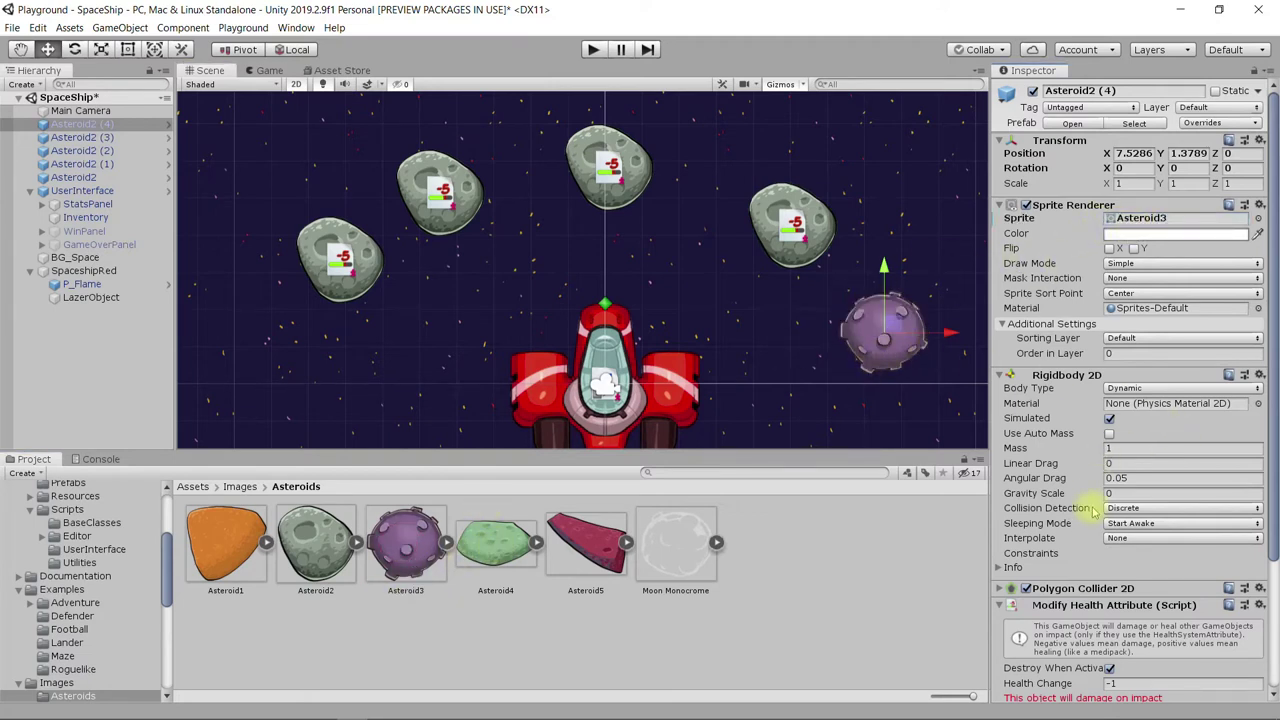
Step: Expand Asteroid2 (4)'s Polygon Collider 2D to show its outline and bring up its options
{"action": "left_click", "coordinate": [1072, 589]}
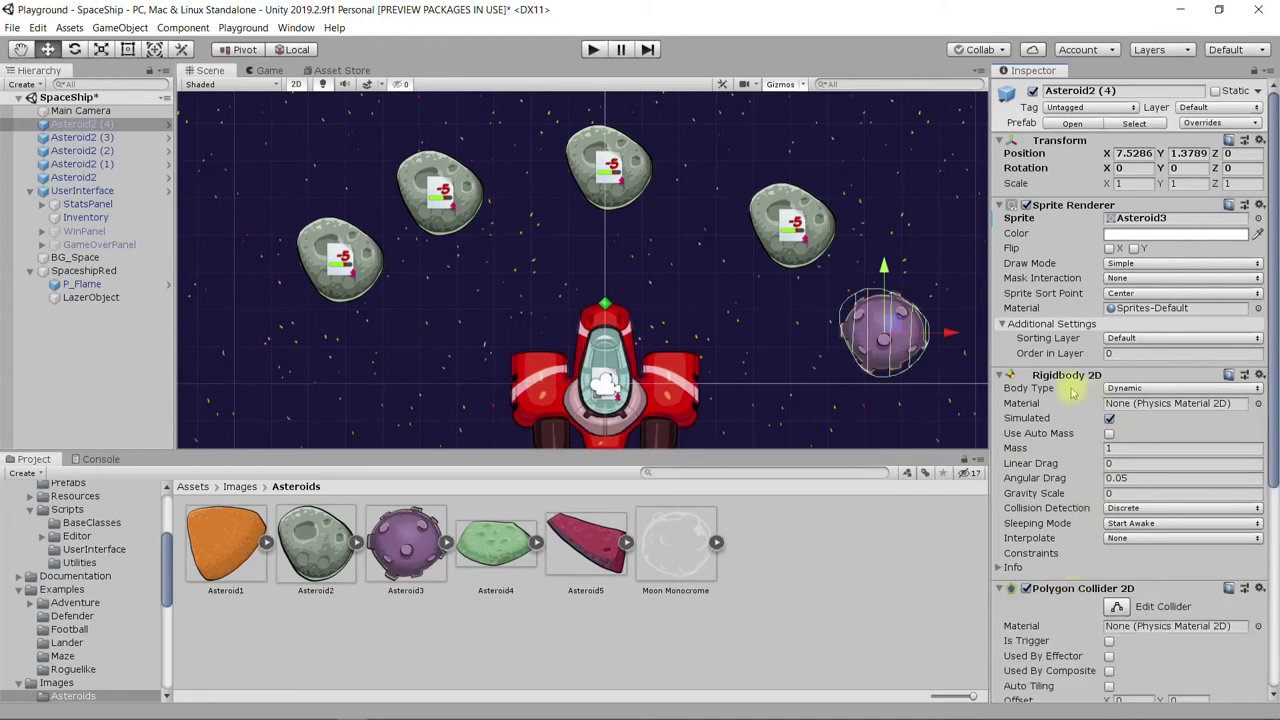
{"action": "scroll", "coordinate": [1200, 460], "scroll_direction": "down", "scroll_amount": 5}
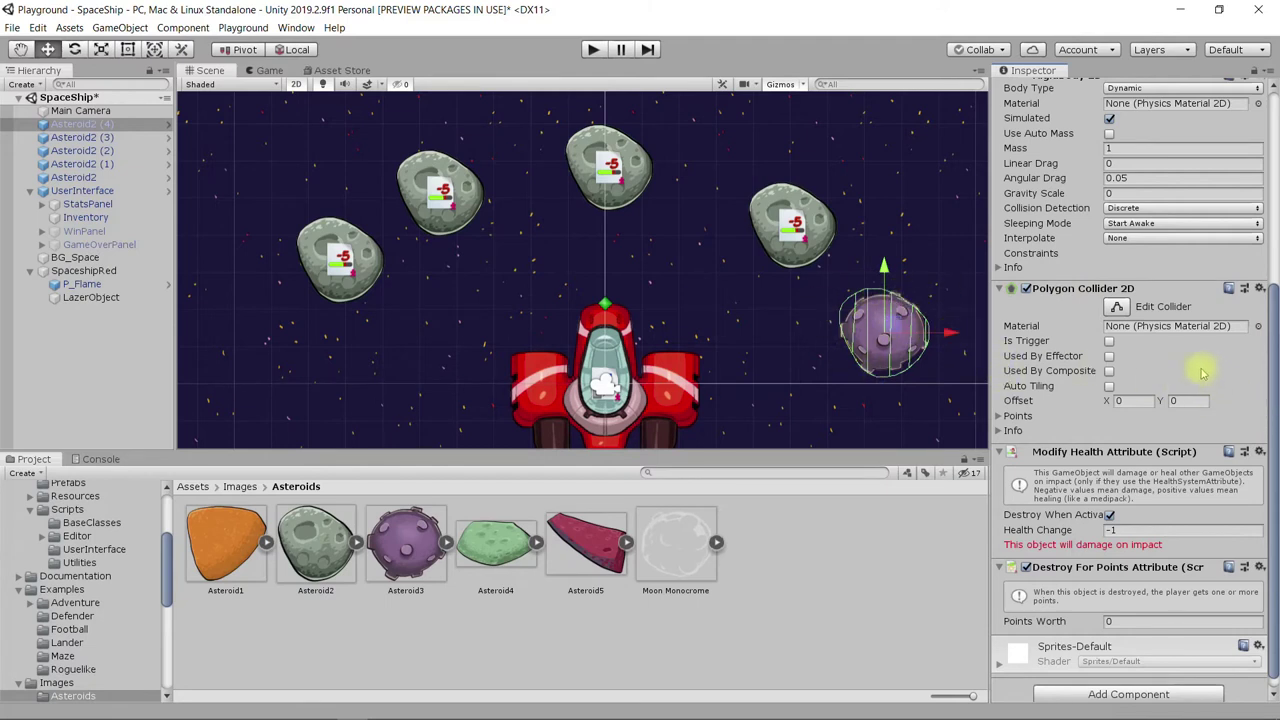
{"action": "right_click", "coordinate": [1126, 290]}
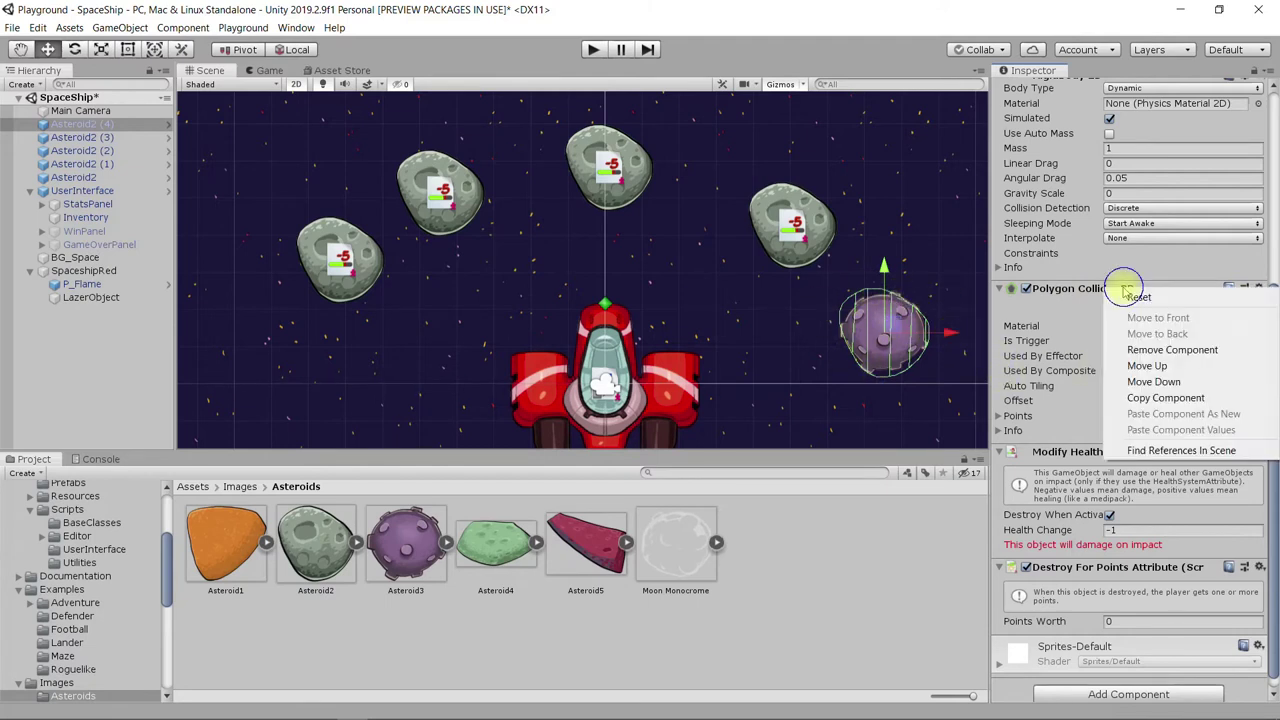
Step: Remove the old Polygon Collider 2D, add a new one found by searching 'col', and play-test
{"action": "left_click", "coordinate": [1150, 349]}
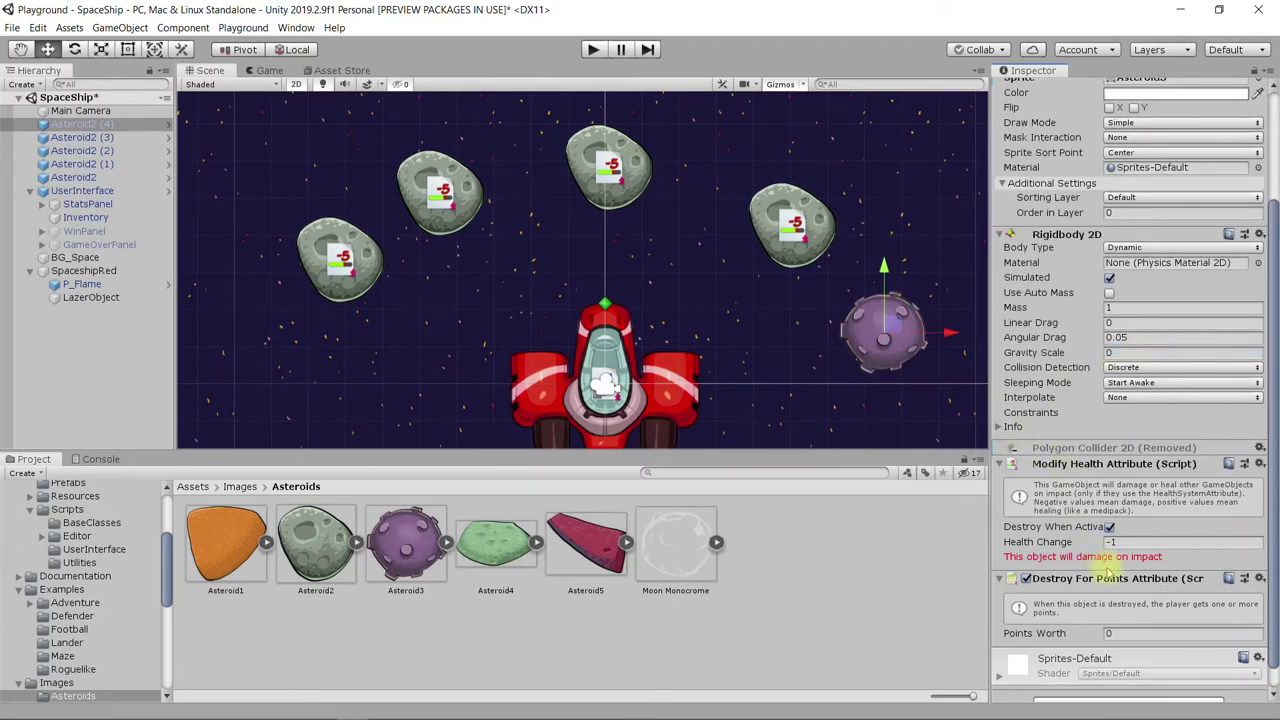
{"action": "left_click", "coordinate": [1102, 680]}
{"action": "type", "text": "co"}
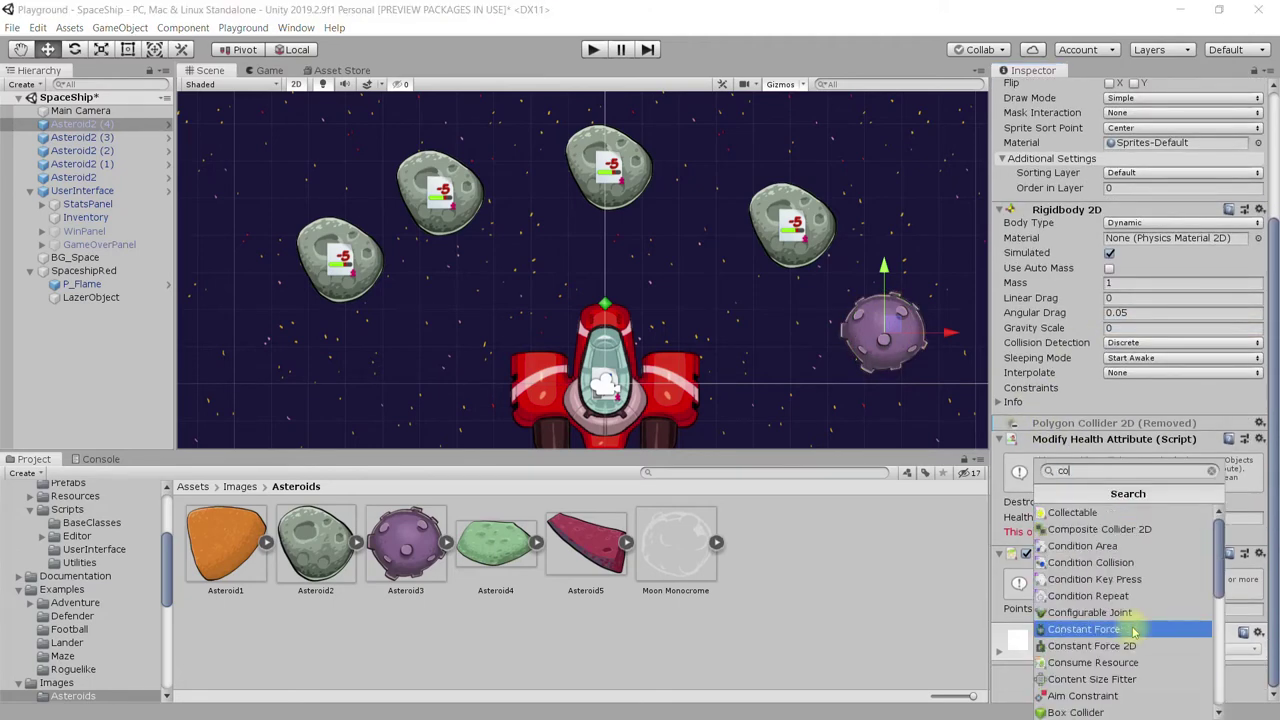
{"action": "type", "text": "l"}
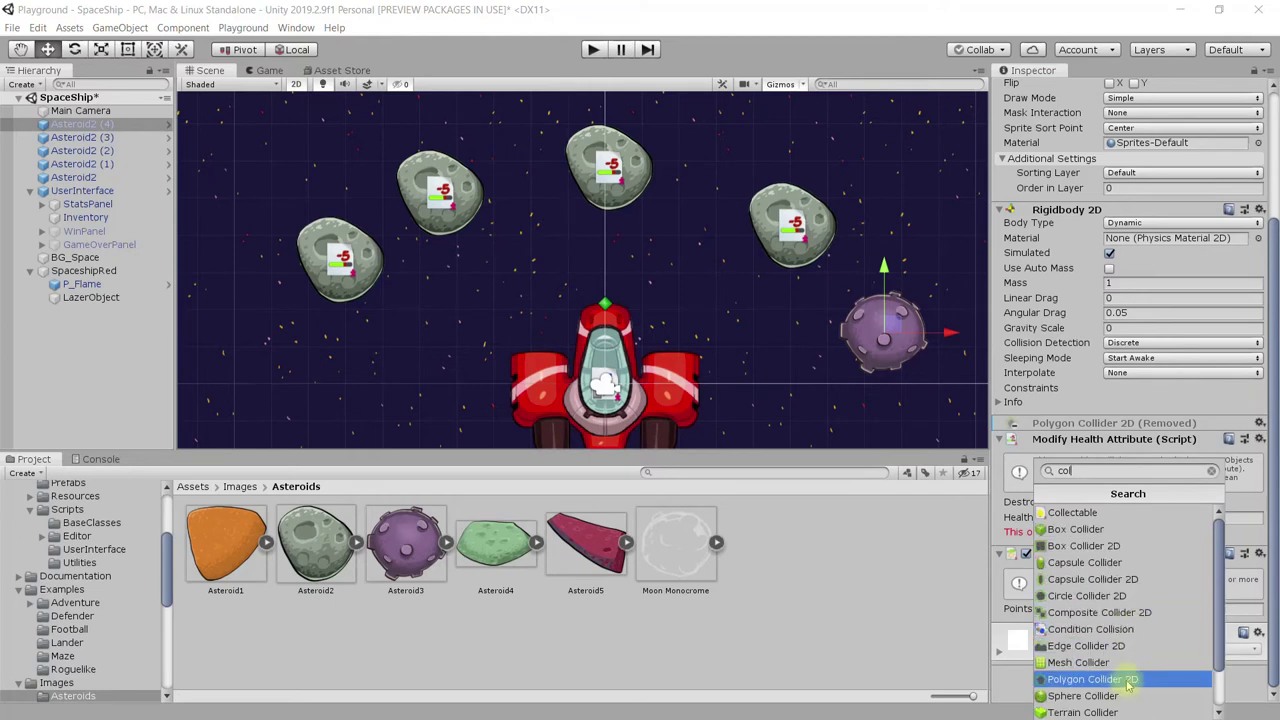
{"action": "left_click", "coordinate": [1128, 679]}
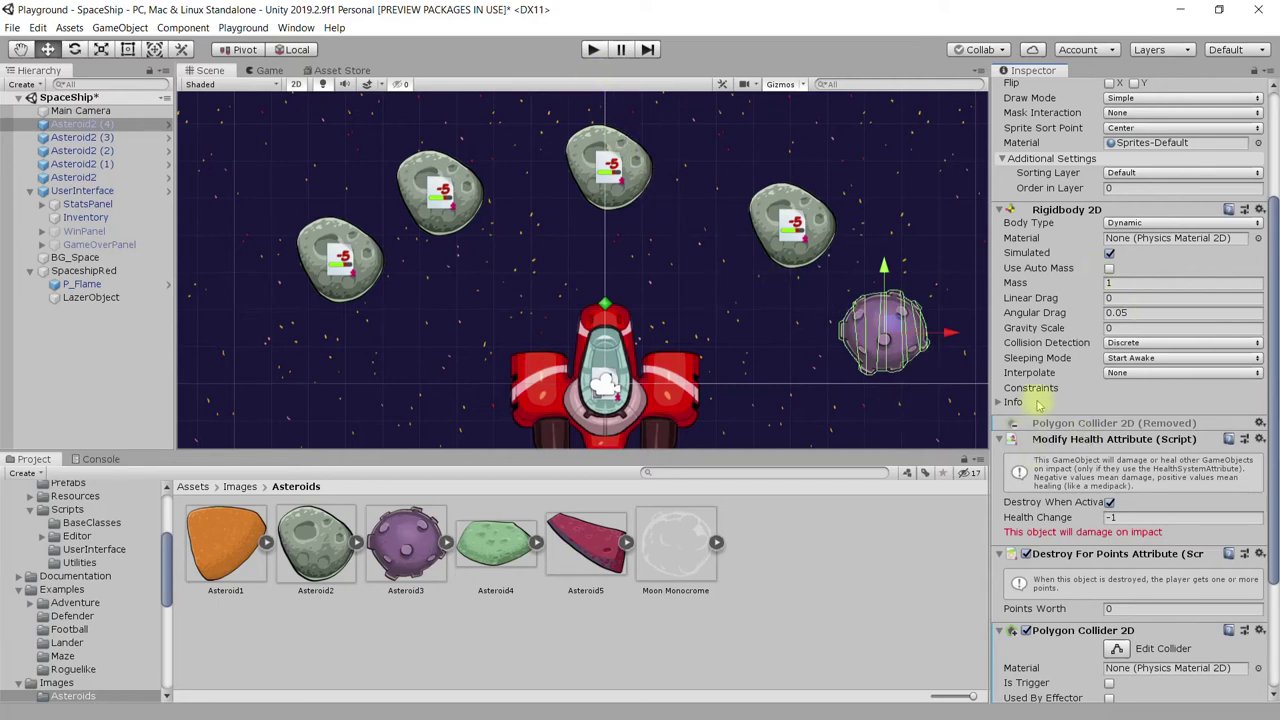
{"action": "scroll", "coordinate": [1076, 520], "scroll_direction": "down", "scroll_amount": 5}
{"action": "scroll", "coordinate": [1076, 465], "scroll_direction": "up", "scroll_amount": 10}
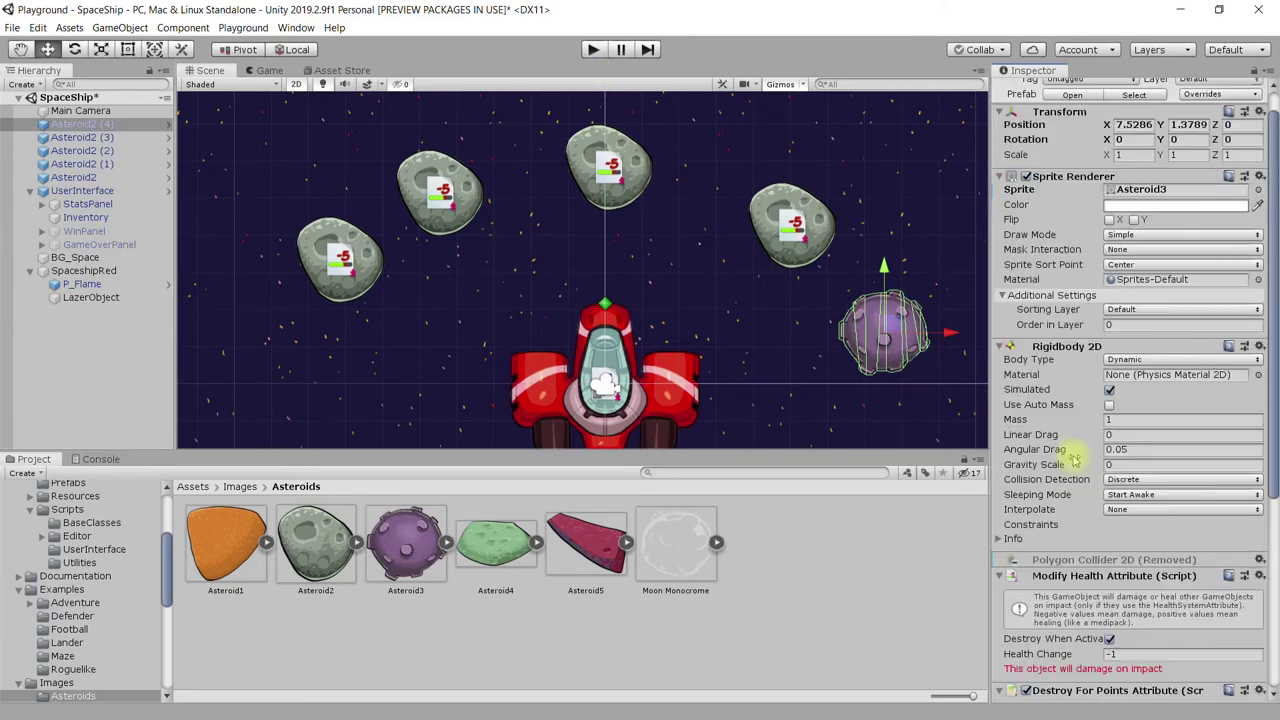
{"action": "left_click", "coordinate": [595, 49]}
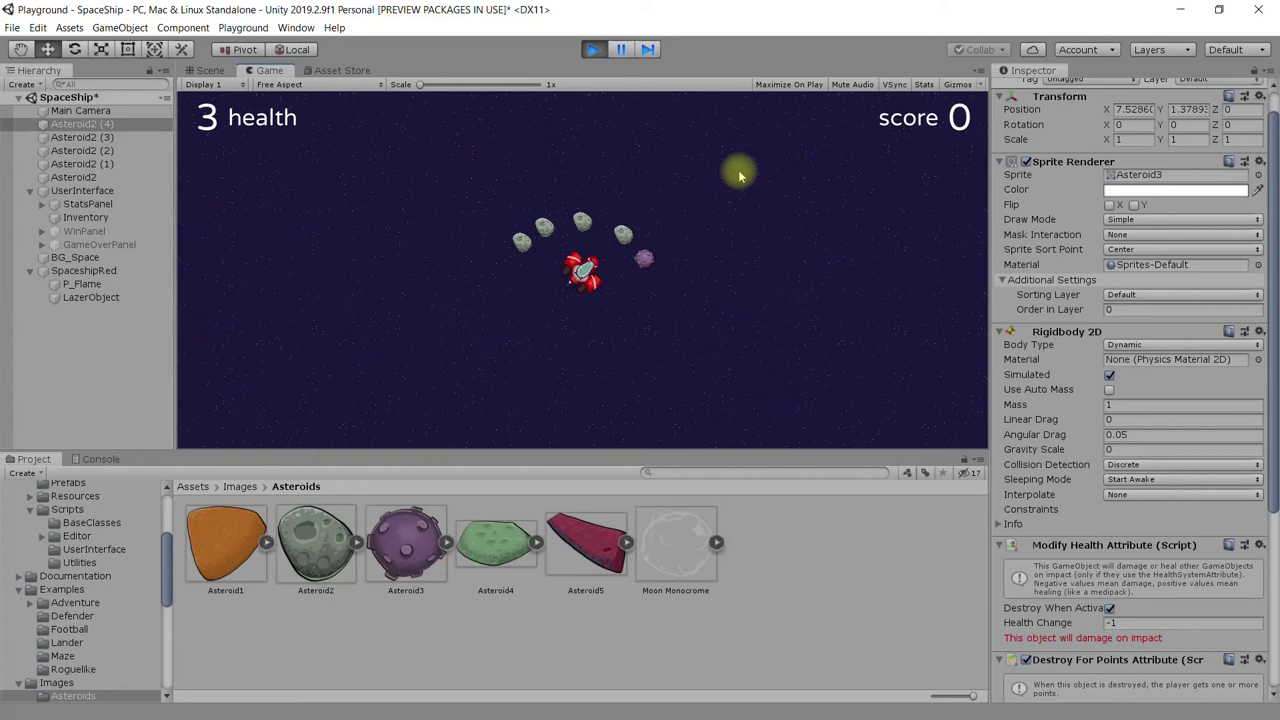
{"action": "key", "text": "space"}
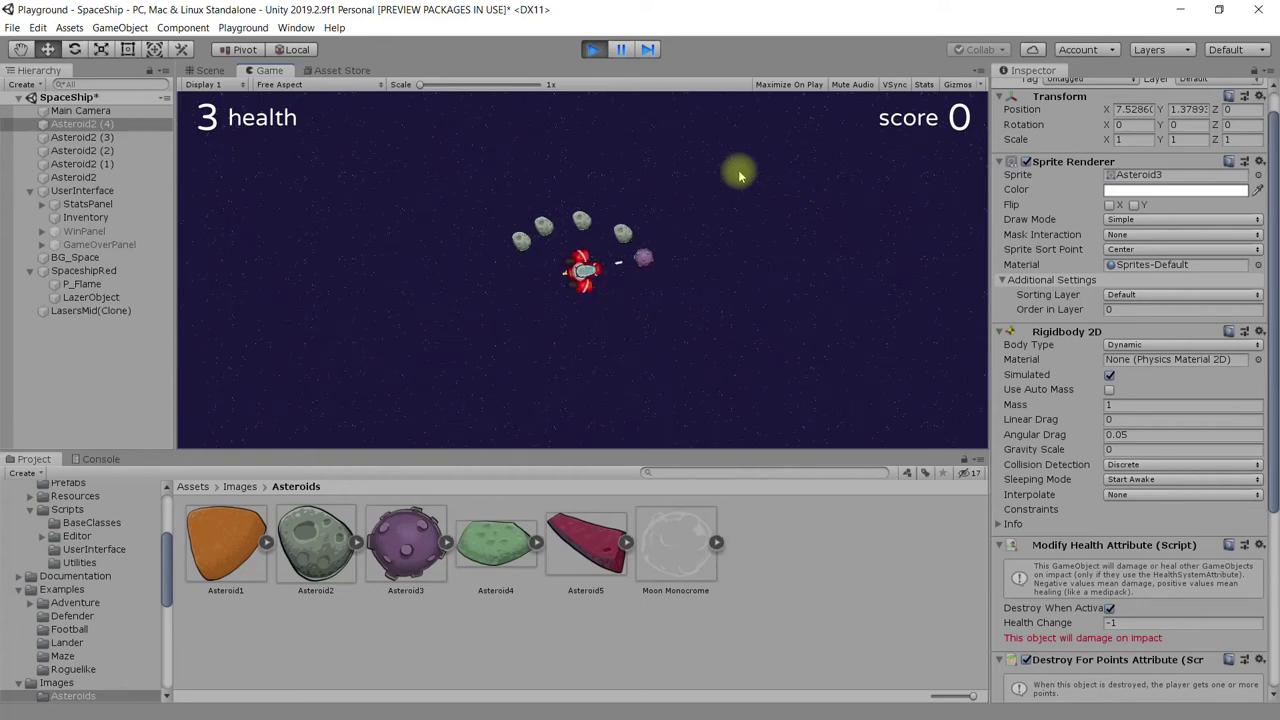
{"action": "left_click", "coordinate": [591, 51]}
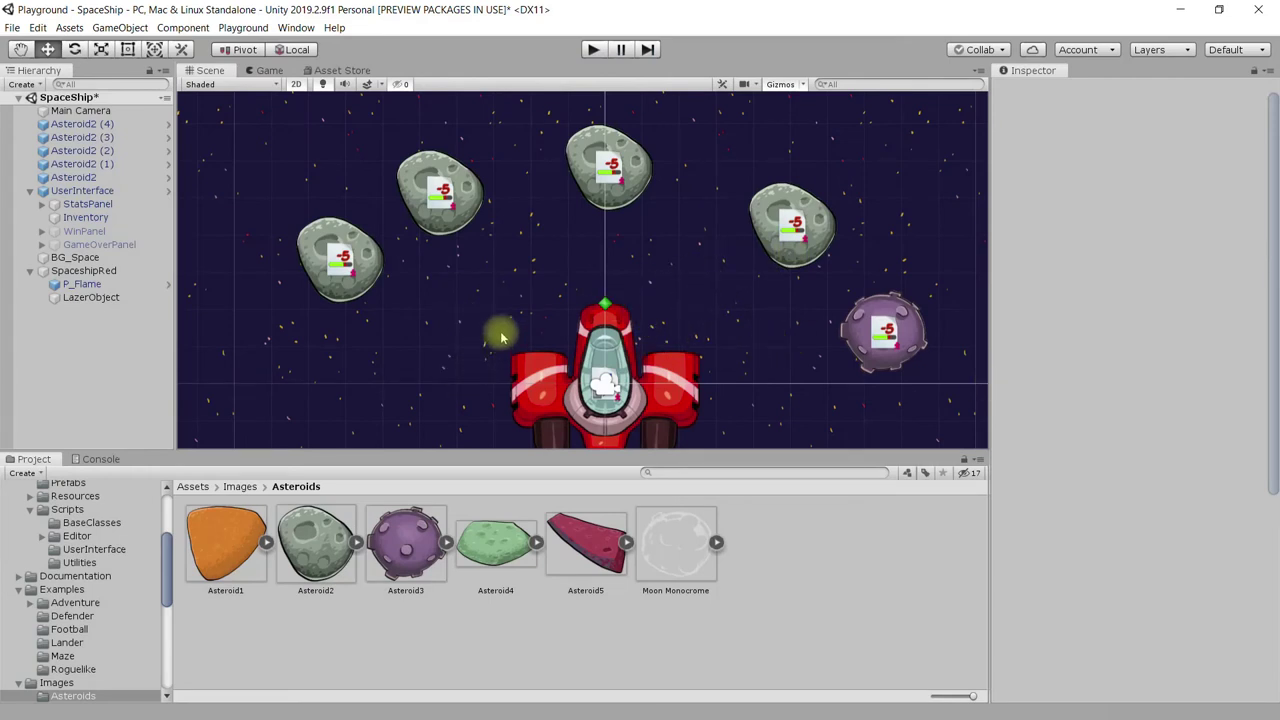
Step: Inspect UserInterface, Inventory, then Asteroid2 (1), reviewing its polygon collider and Health Change of -1
{"action": "left_click", "coordinate": [860, 348]}
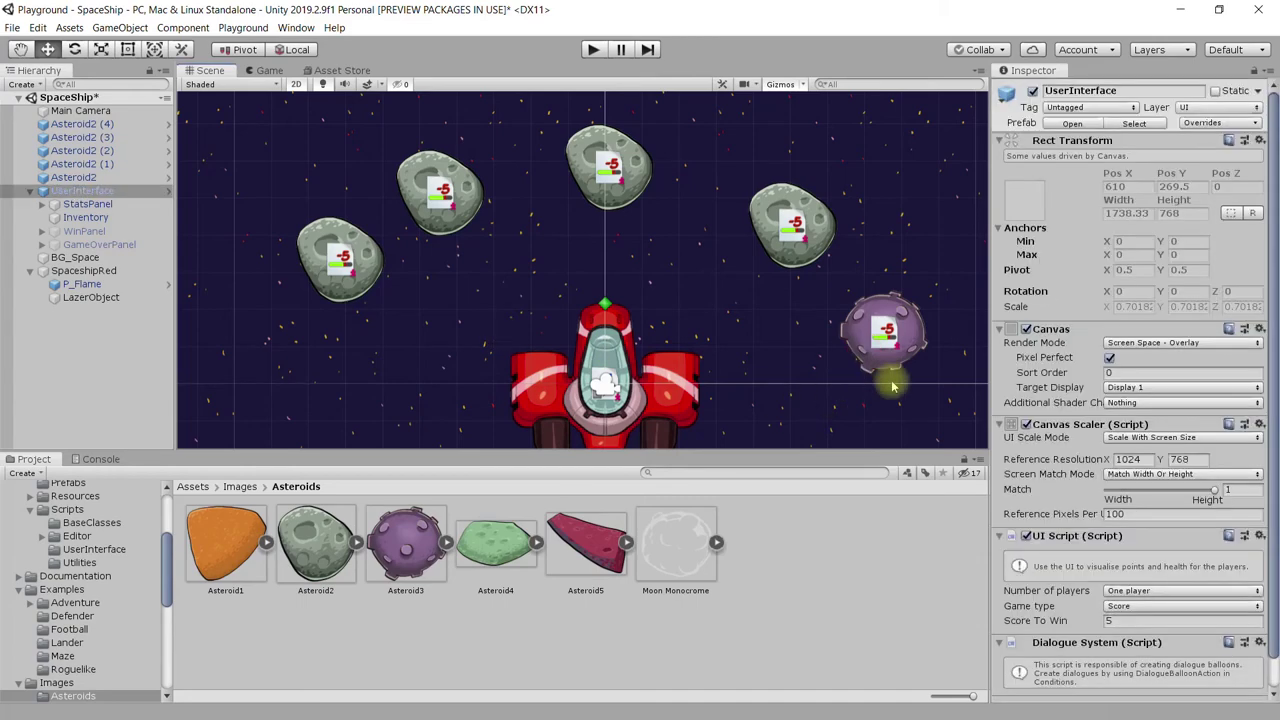
{"action": "left_click", "coordinate": [790, 268]}
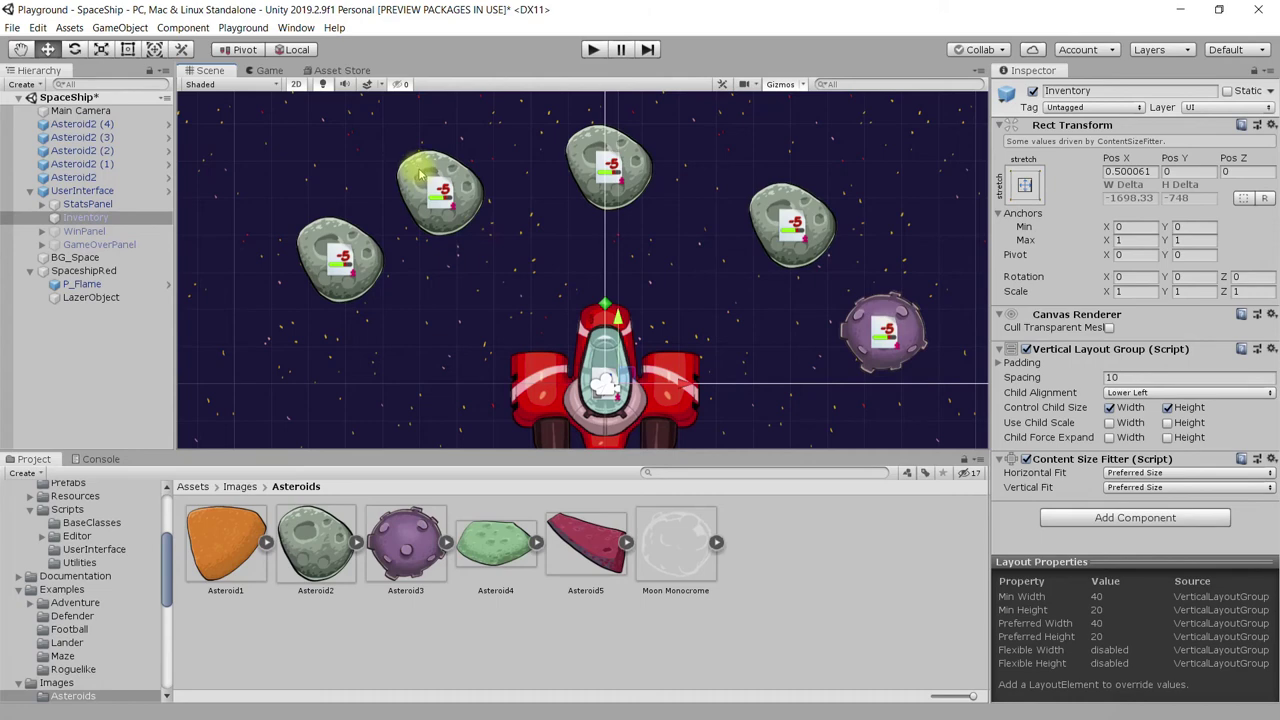
{"action": "left_click", "coordinate": [118, 165]}
{"action": "scroll", "coordinate": [1114, 400], "scroll_direction": "down", "scroll_amount": 5}
{"action": "scroll", "coordinate": [1114, 428], "scroll_direction": "down", "scroll_amount": 3}
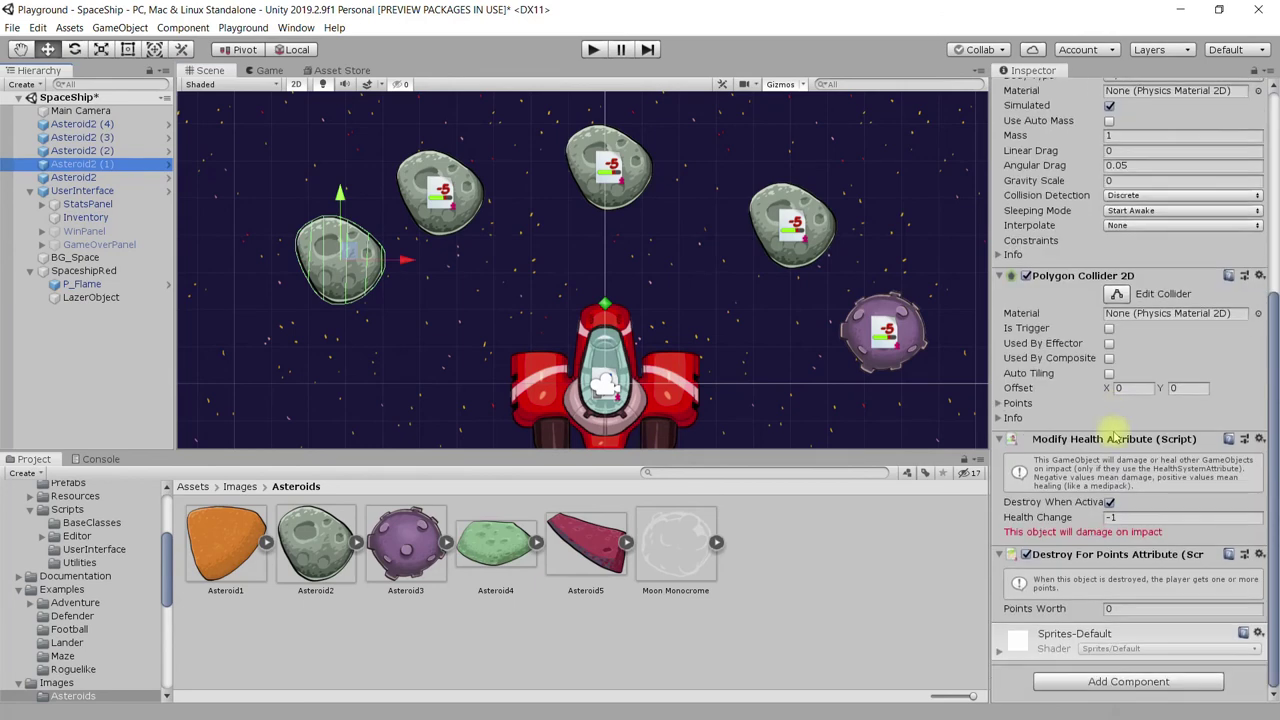
{"action": "left_click", "coordinate": [1138, 517]}
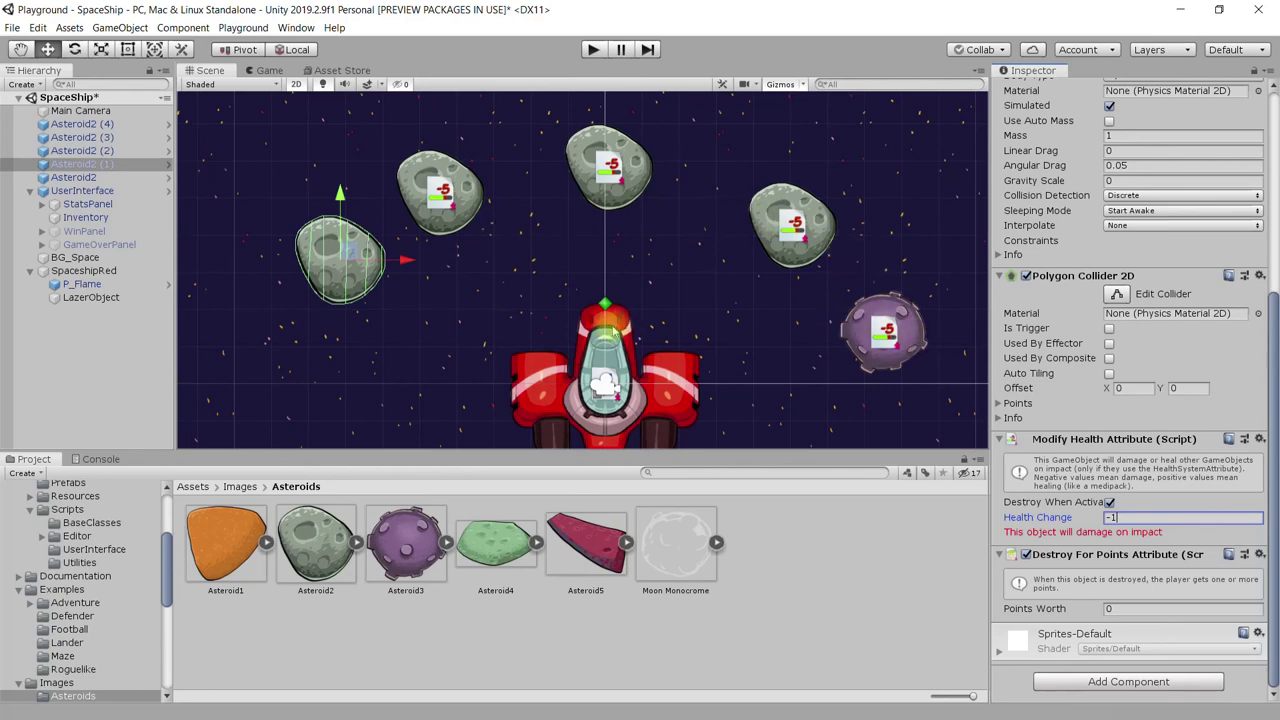
{"action": "scroll", "coordinate": [678, 275], "scroll_direction": "down", "scroll_amount": 2}
{"action": "scroll", "coordinate": [678, 276], "scroll_direction": "down", "scroll_amount": 1}
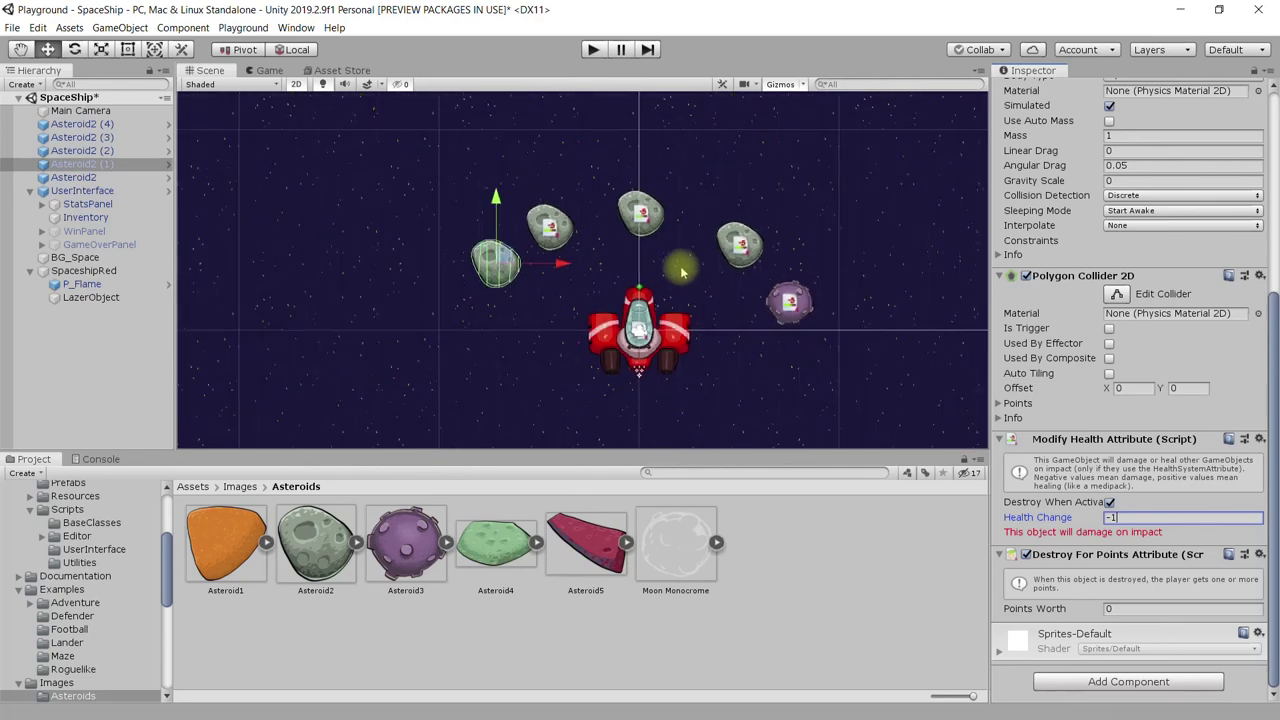